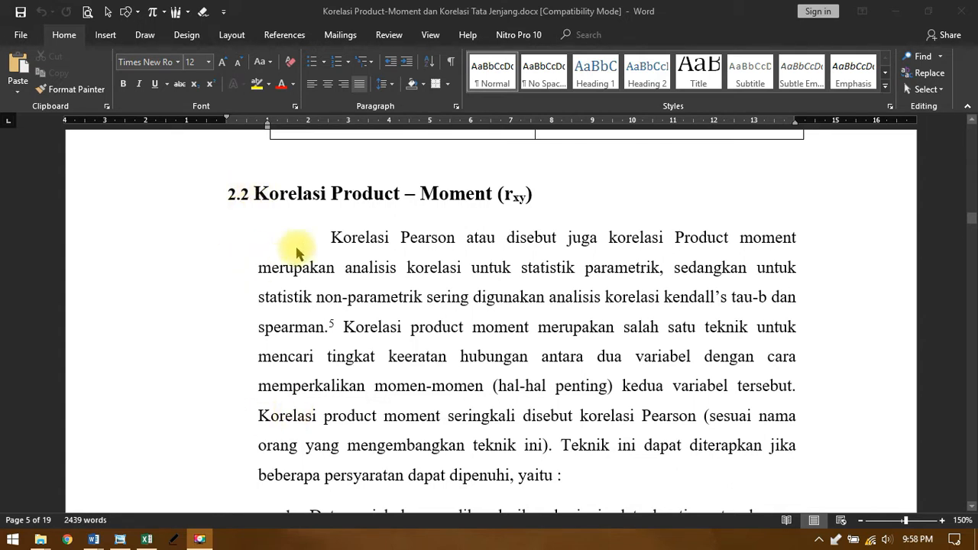
Read section 2.2 on the Product-Moment correlation through its requirements and formula to the table of X and Y scores
{"action": "scroll", "coordinate": [344, 237], "scroll_direction": "down", "scroll_amount": 3}
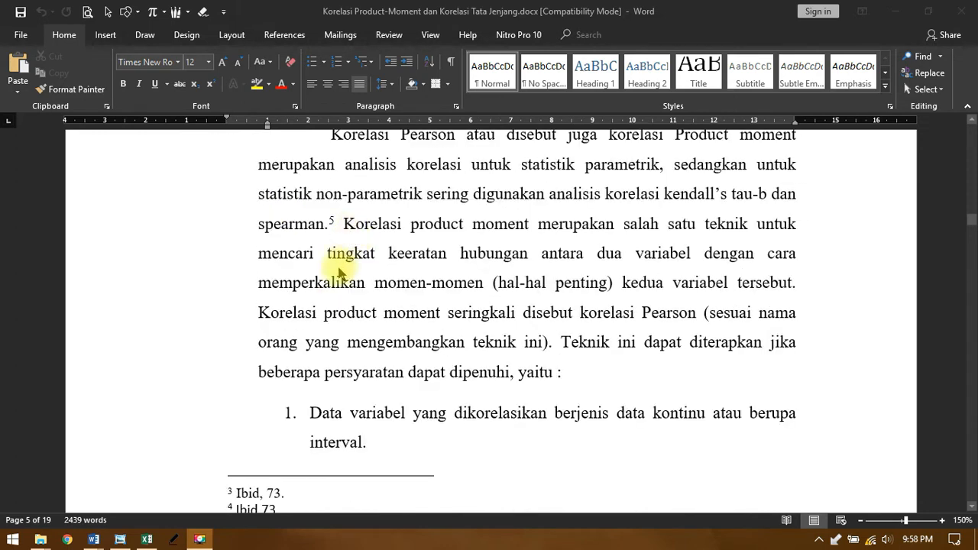
{"action": "scroll", "coordinate": [334, 262], "scroll_direction": "down", "scroll_amount": 3}
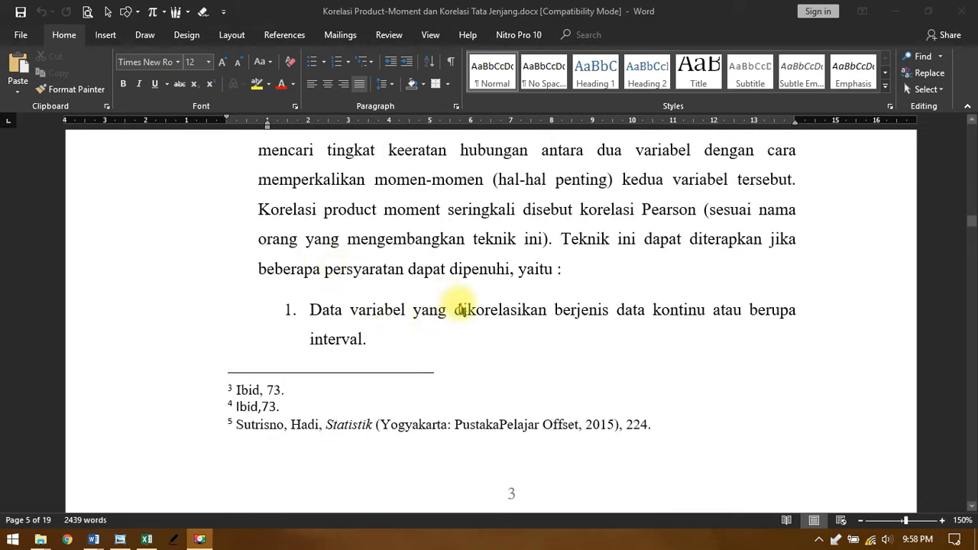
{"action": "scroll", "coordinate": [483, 344], "scroll_direction": "down", "scroll_amount": 2}
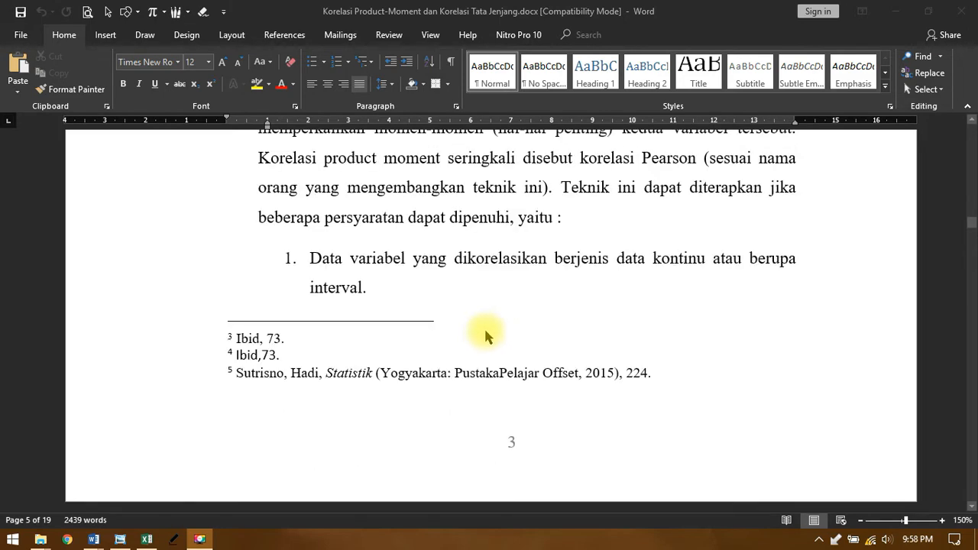
{"action": "scroll", "coordinate": [397, 295], "scroll_direction": "down", "scroll_amount": 10}
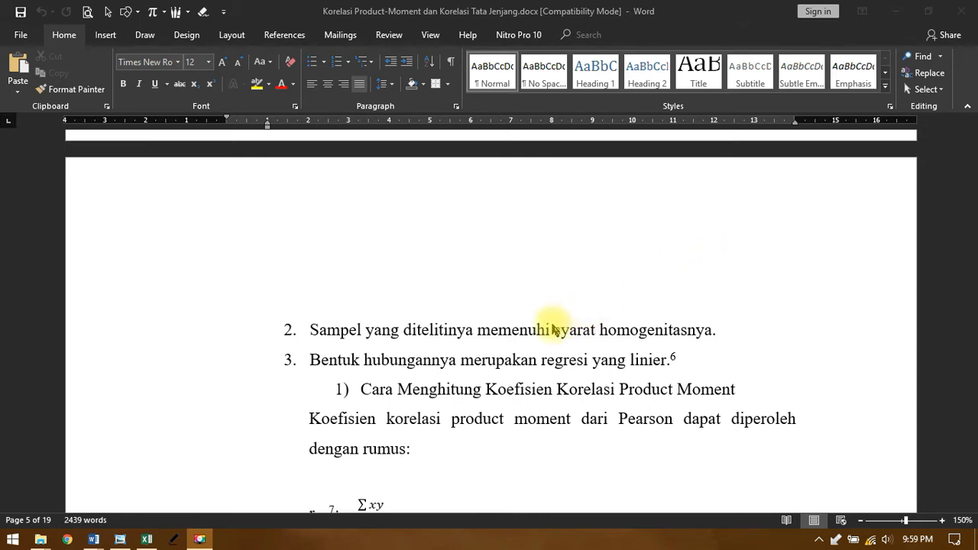
{"action": "scroll", "coordinate": [497, 315], "scroll_direction": "down", "scroll_amount": 10}
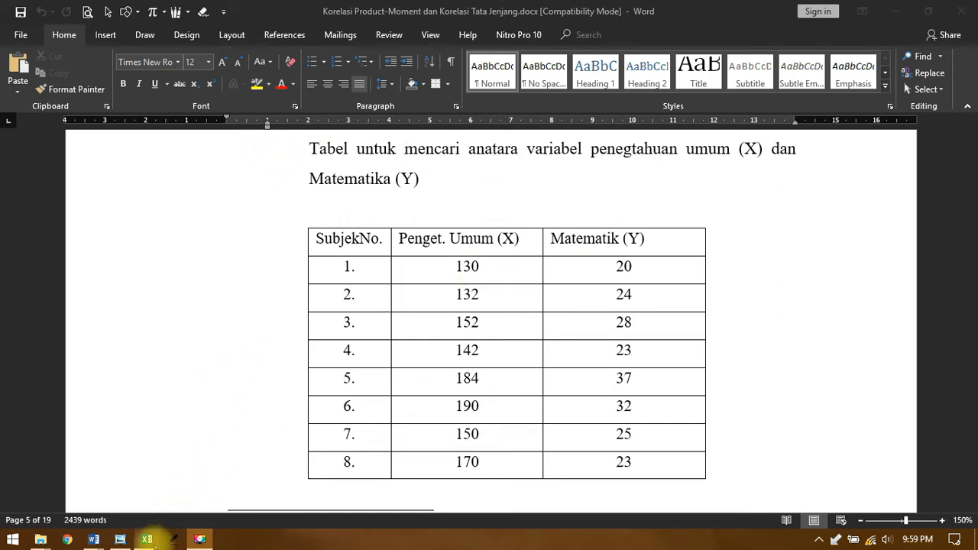
Switch to the PAKTIKUM.xlsx workbook in Excel and copy the Penget. Umum (X) and Matematik (Y) scores of all 30 subjects, without headers
{"action": "left_click", "coordinate": [146, 538]}
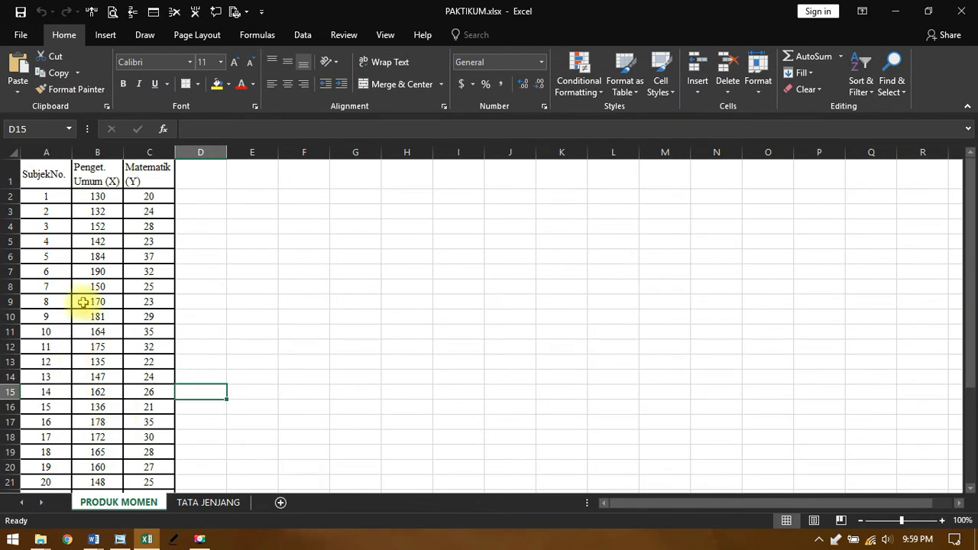
{"action": "left_click", "coordinate": [53, 176]}
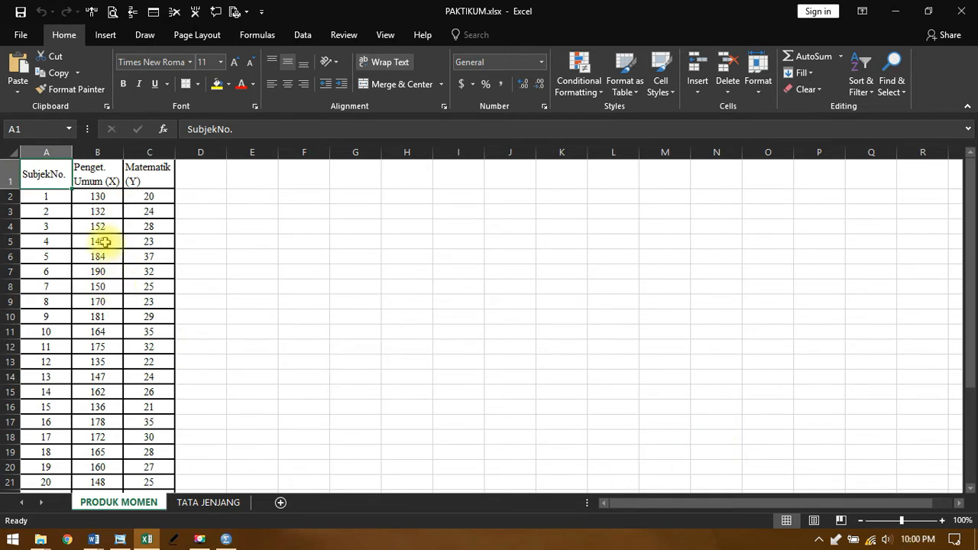
{"action": "left_click", "coordinate": [103, 196]}
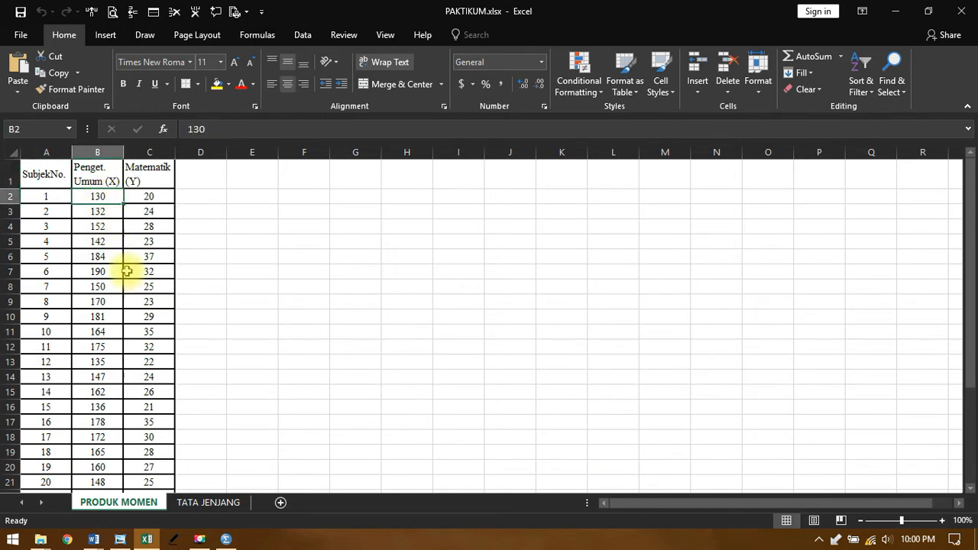
{"action": "scroll", "coordinate": [131, 279], "scroll_direction": "down", "scroll_amount": 5}
{"action": "scroll", "coordinate": [131, 290], "scroll_direction": "up", "scroll_amount": 5}
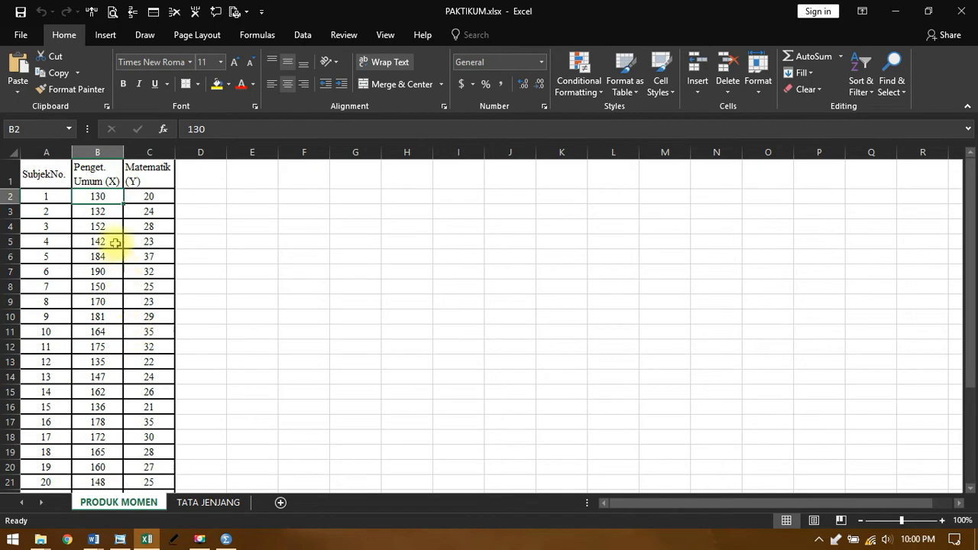
{"action": "scroll", "coordinate": [132, 210], "scroll_direction": "down", "scroll_amount": 5}
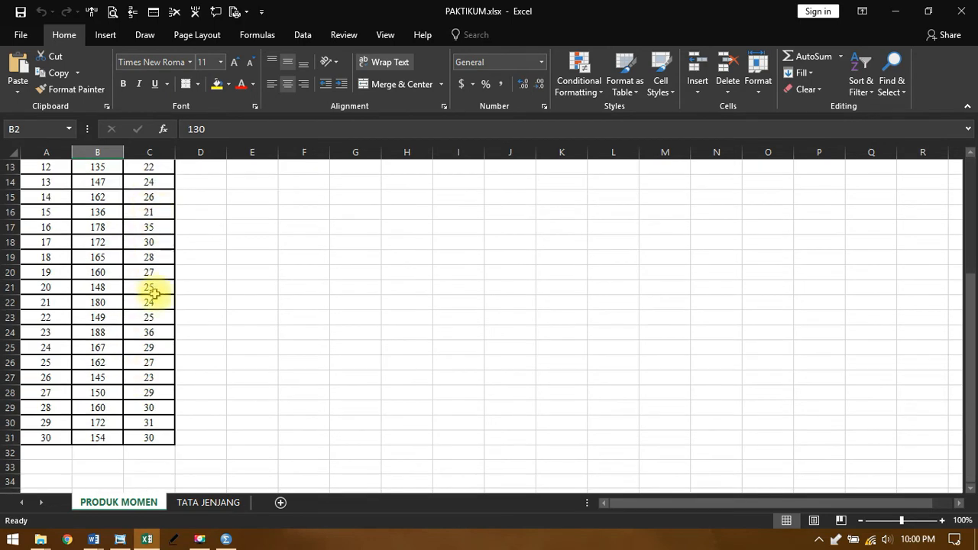
{"action": "left_click", "coordinate": [161, 403], "text": "shift"}
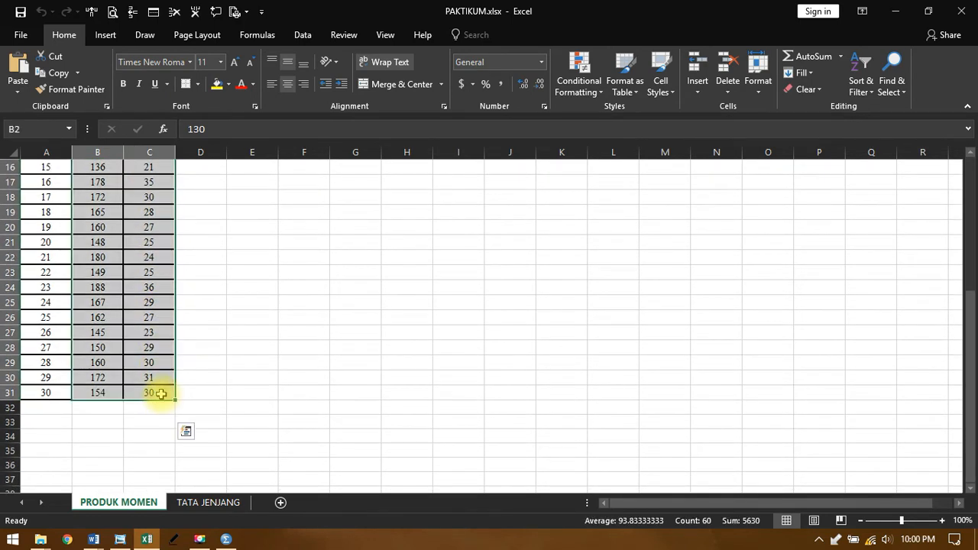
{"action": "key", "text": "ctrl+c"}
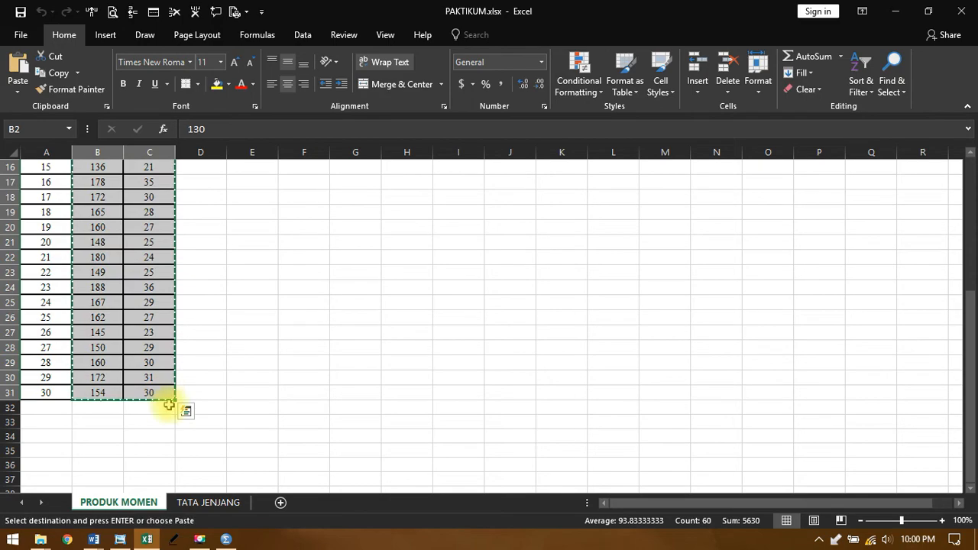
Switch to the SPSS Data Editor and paste the copied scores into the data grid starting at the first cell of row 1
{"action": "left_click", "coordinate": [226, 541]}
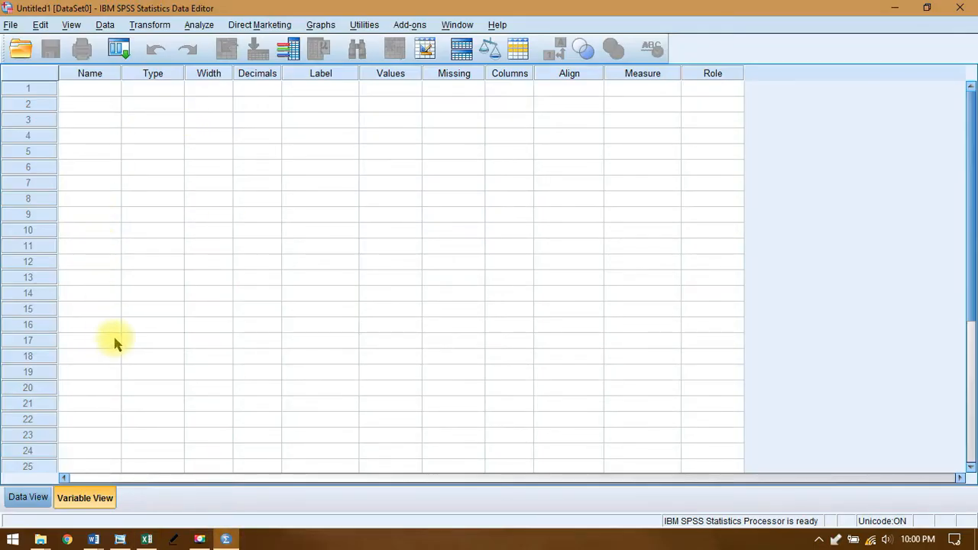
{"action": "left_click", "coordinate": [27, 498]}
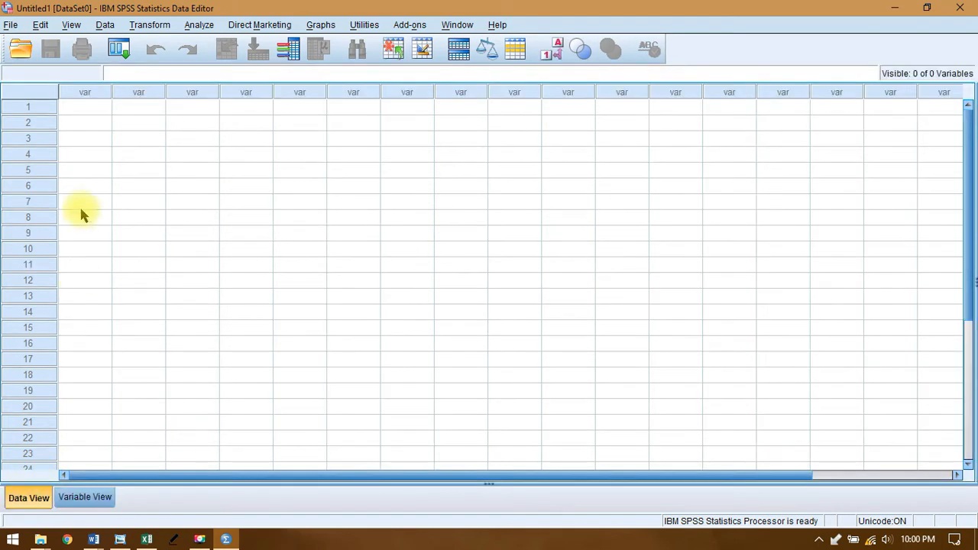
{"action": "left_click", "coordinate": [95, 115]}
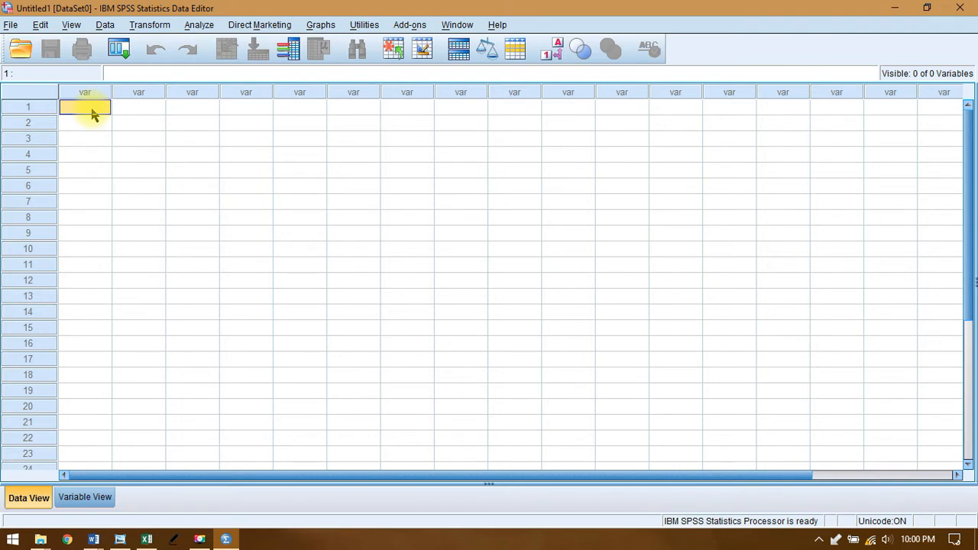
{"action": "key", "text": "ctrl+v"}
{"action": "left_click", "coordinate": [132, 116]}
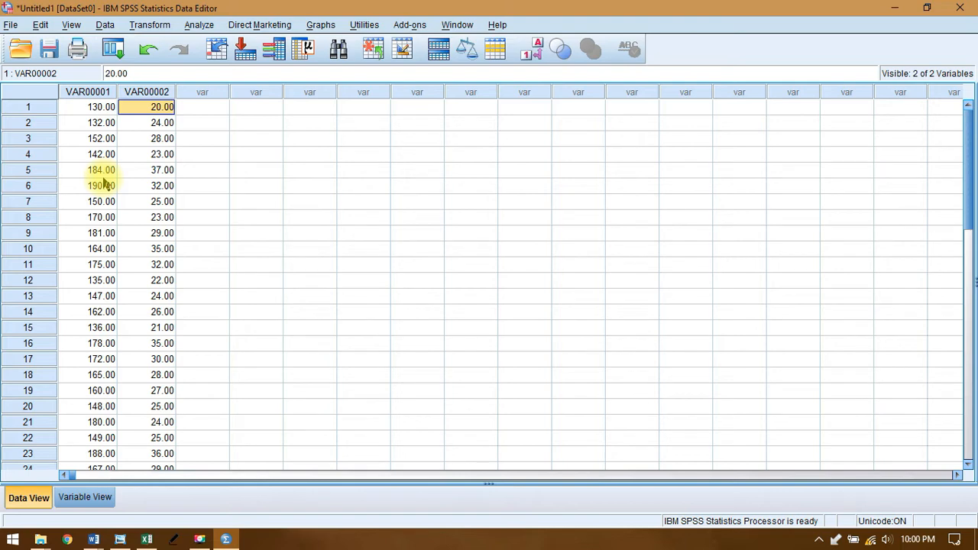
Rename the first variable, VAR00001, as X in the variable definitions
{"action": "left_click", "coordinate": [97, 498]}
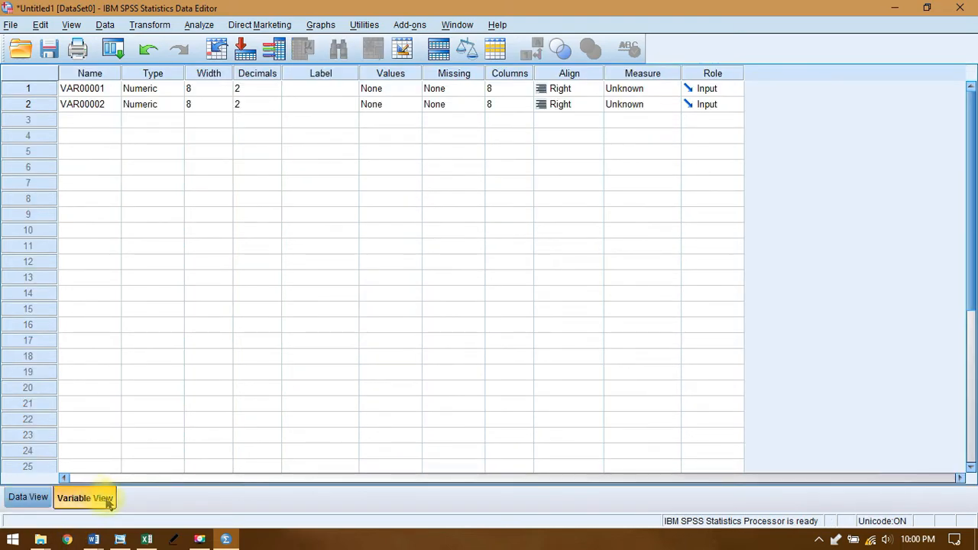
{"action": "double_click", "coordinate": [109, 89]}
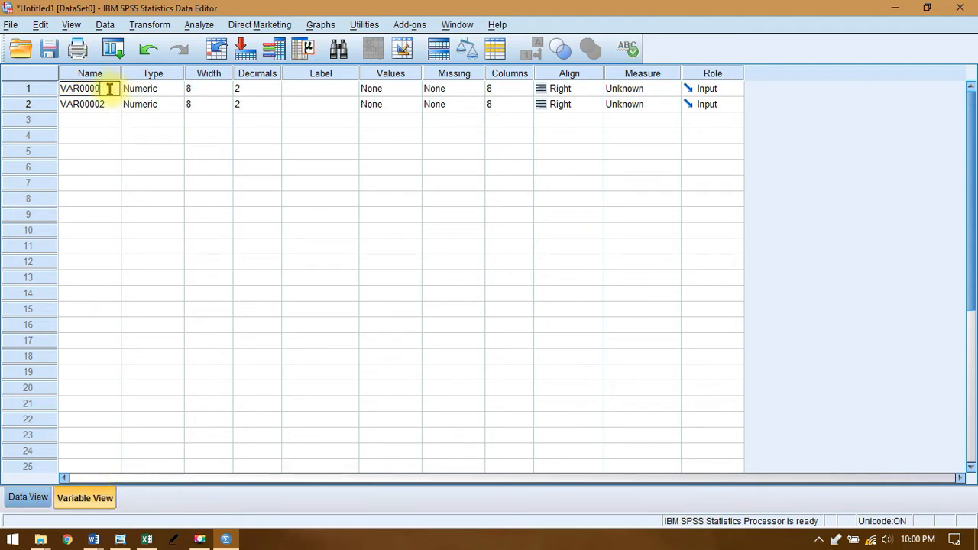
{"action": "key", "text": "BackSpace"}
{"action": "key", "text": "BackSpace"}
{"action": "key", "text": "BackSpace"}
{"action": "key", "text": "BackSpace"}
{"action": "key", "text": "BackSpace"}
{"action": "key", "text": "BackSpace"}
{"action": "key", "text": "BackSpace"}
{"action": "key", "text": "BackSpace"}
{"action": "type", "text": "X"}
Rename the second variable, VAR00002, as Y
{"action": "double_click", "coordinate": [111, 100]}
{"action": "left_click_drag", "start_coordinate": [112, 100], "coordinate": [22, 108]}
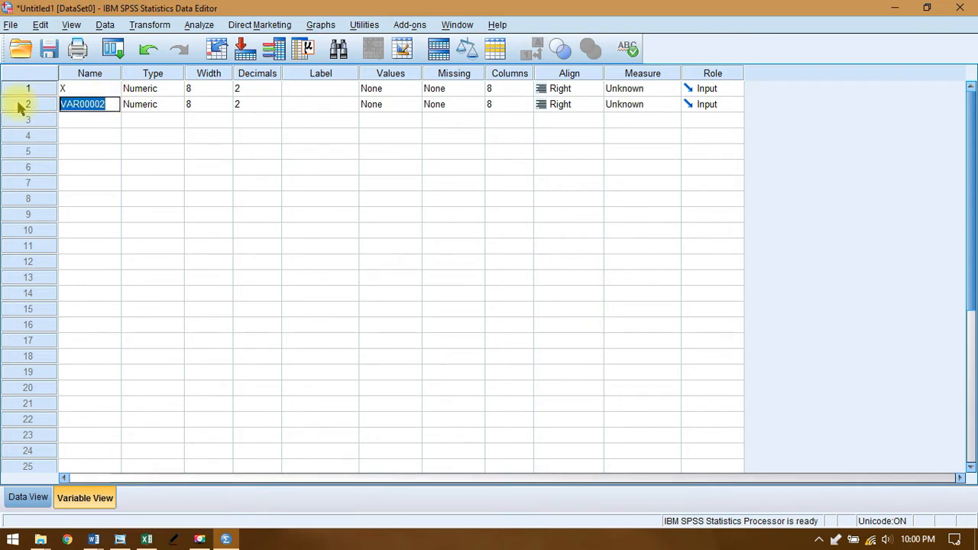
{"action": "type", "text": "Y"}
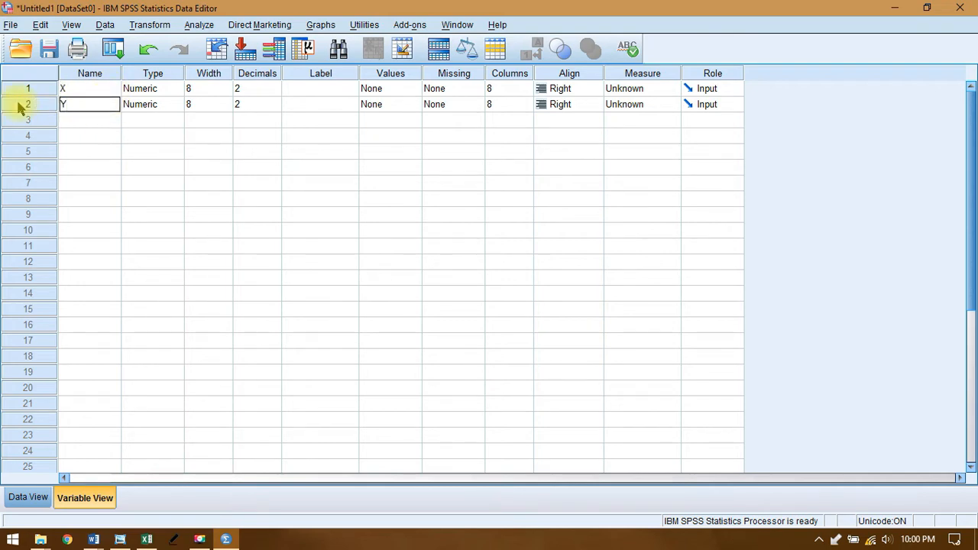
{"action": "left_click", "coordinate": [82, 125]}
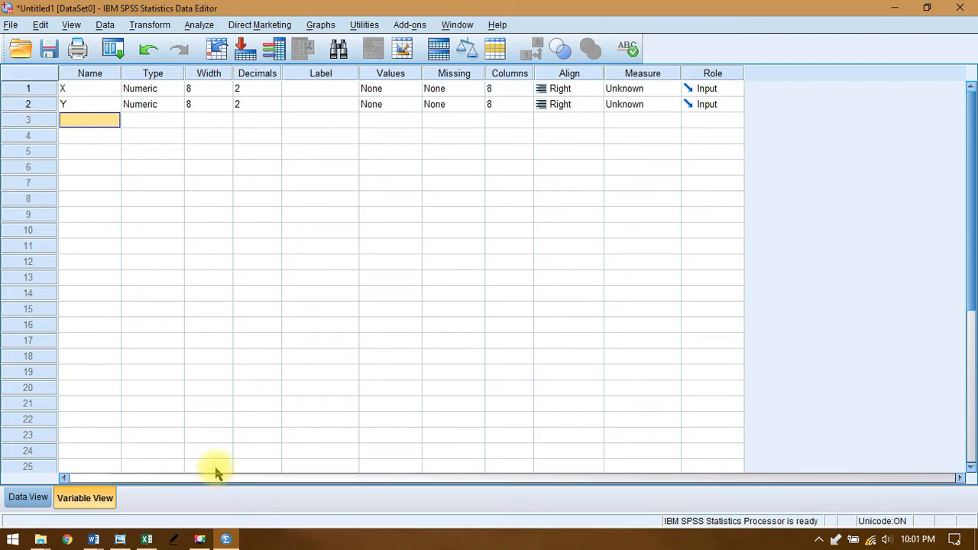
Label variable X as PENGETAHUAN UMUM and variable Y as MATEMATIKA
{"action": "left_click", "coordinate": [324, 88]}
{"action": "left_click", "coordinate": [325, 87]}
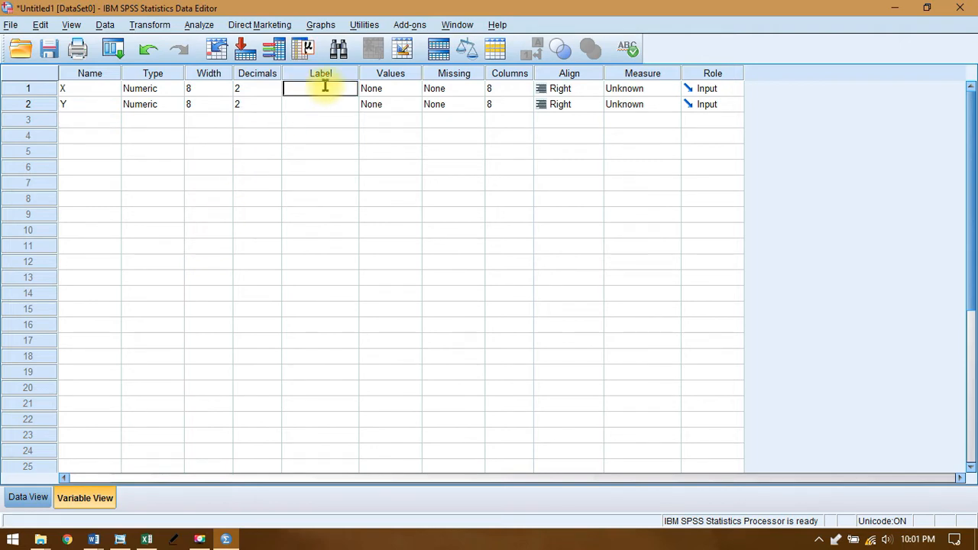
{"action": "type", "text": "PENGETAHUAN UMUM"}
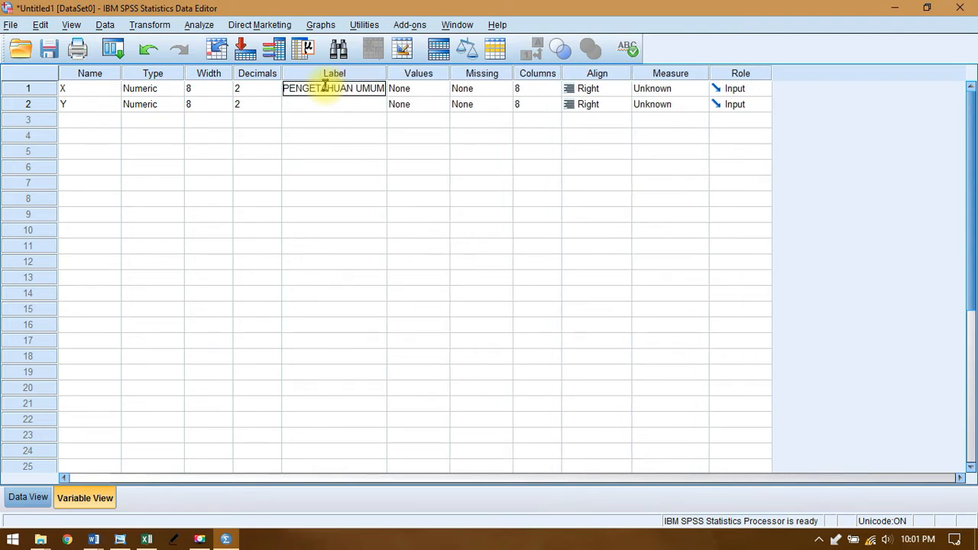
{"action": "left_click", "coordinate": [349, 105]}
{"action": "type", "text": "M"}
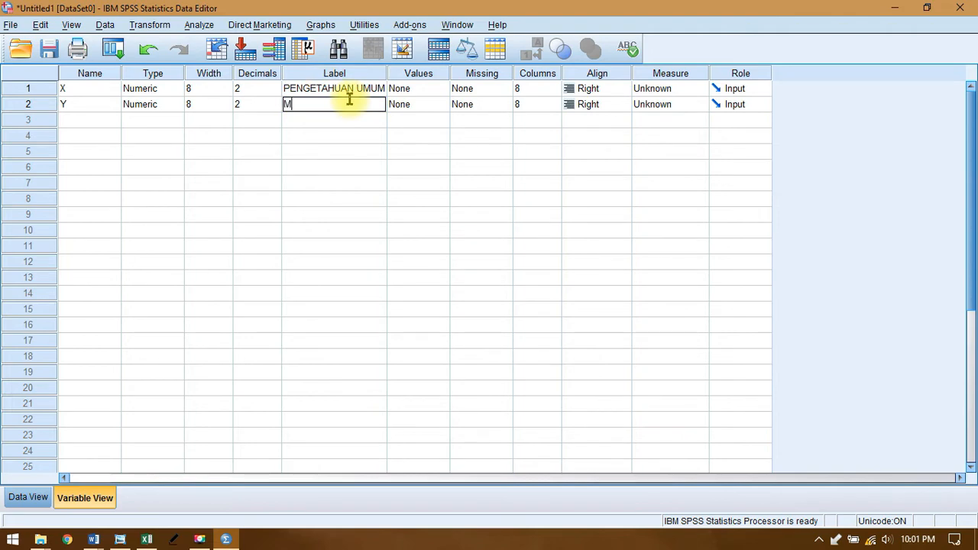
{"action": "type", "text": "ATEMATIKA"}
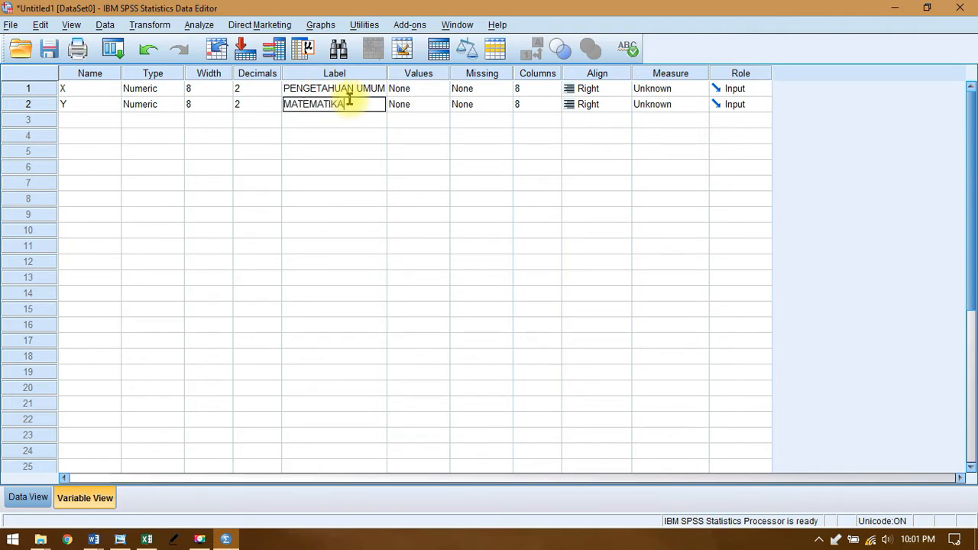
{"action": "left_click", "coordinate": [313, 91]}
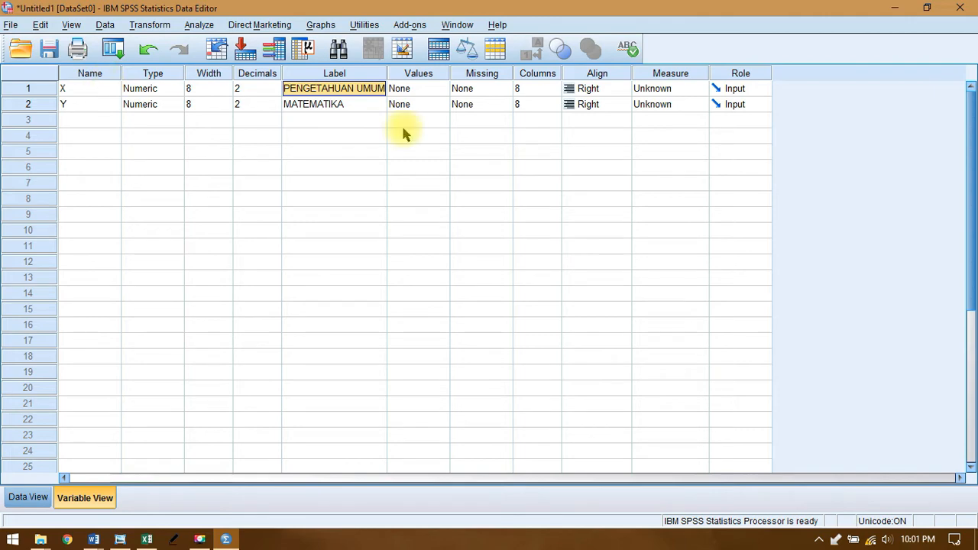
Start a bivariate correlation analysis and include both PENGETAHUAN UMUM and MATEMATIKA as its variables
{"action": "left_click", "coordinate": [205, 22]}
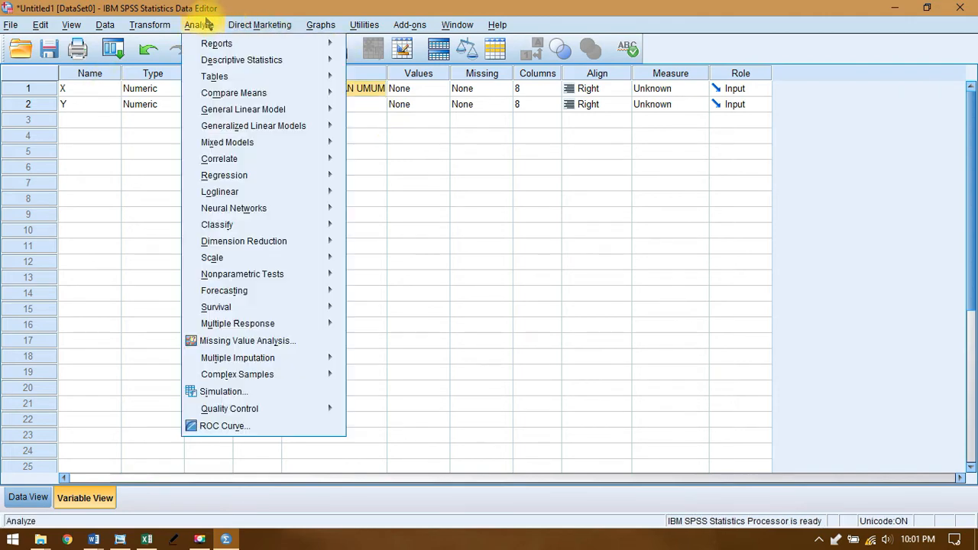
{"action": "mouse_move", "coordinate": [279, 158]}
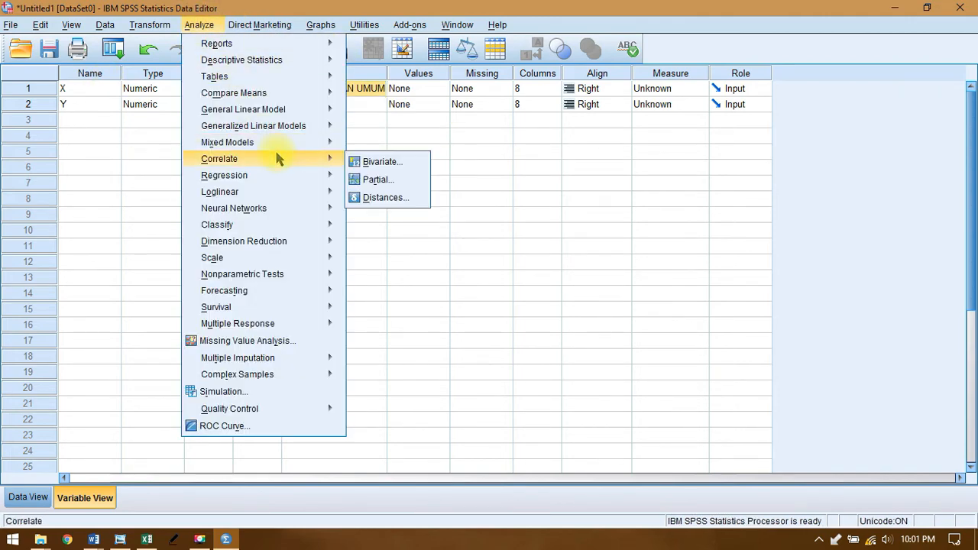
{"action": "left_click", "coordinate": [380, 162]}
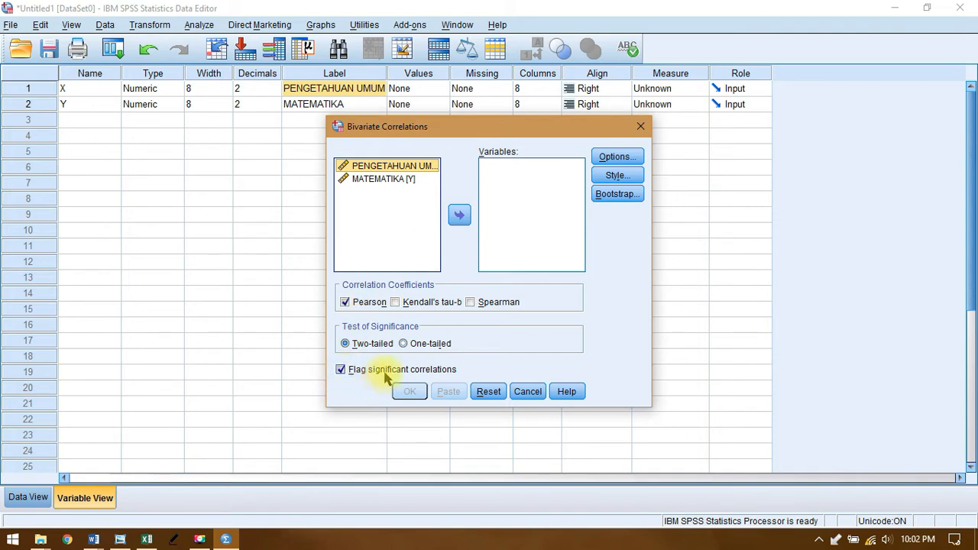
{"action": "left_click", "coordinate": [398, 182], "text": "shift"}
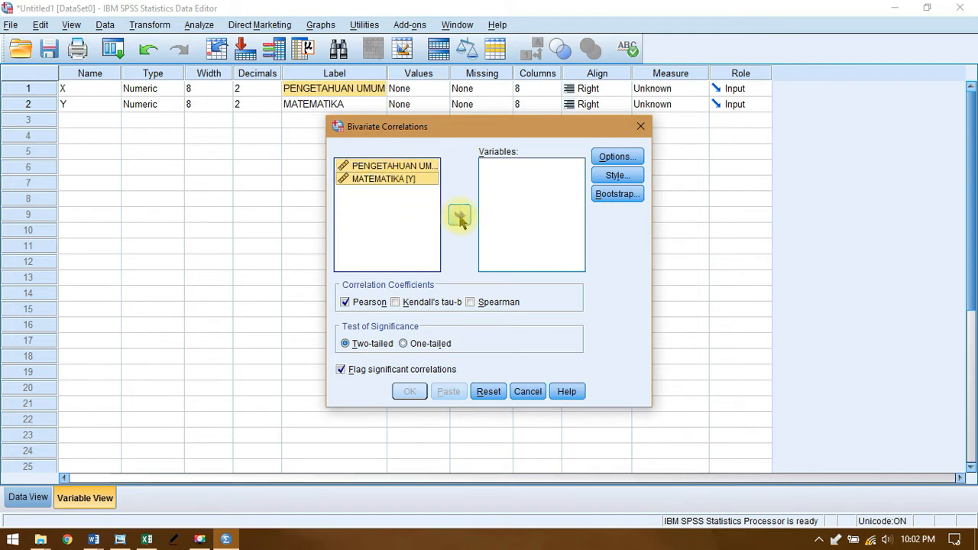
{"action": "left_click", "coordinate": [459, 218]}
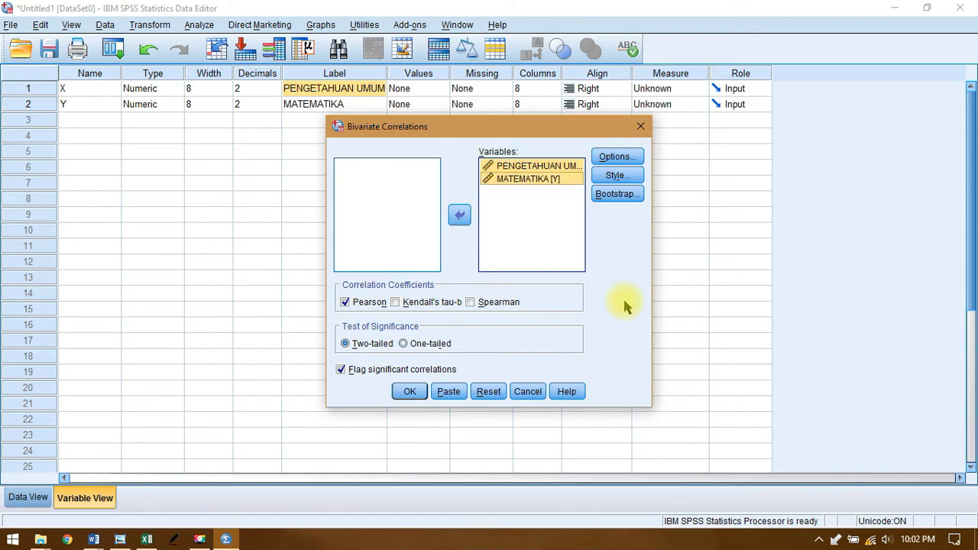
Run the two-tailed Pearson correlation with missing cases excluded pairwise, and select the Correlations table in the output
{"action": "left_click", "coordinate": [618, 162]}
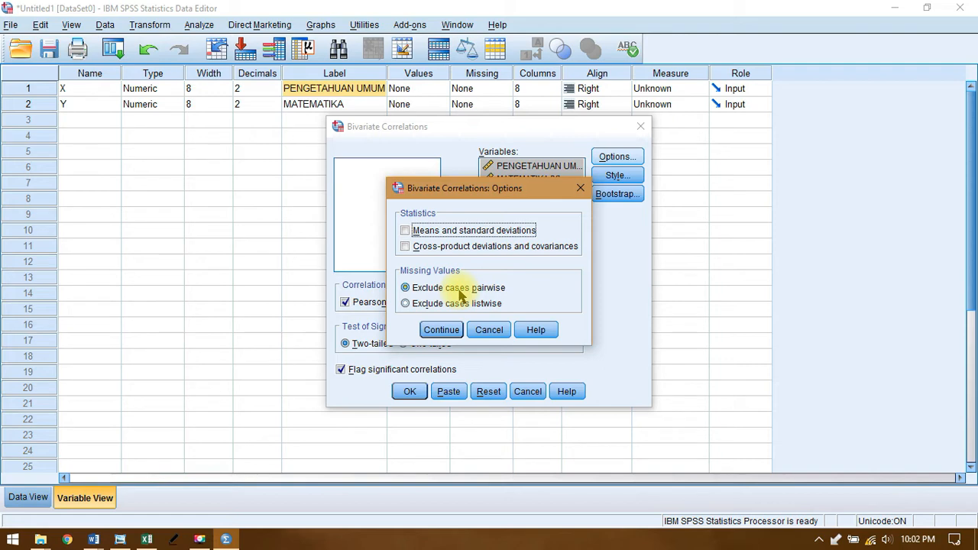
{"action": "left_click", "coordinate": [442, 331]}
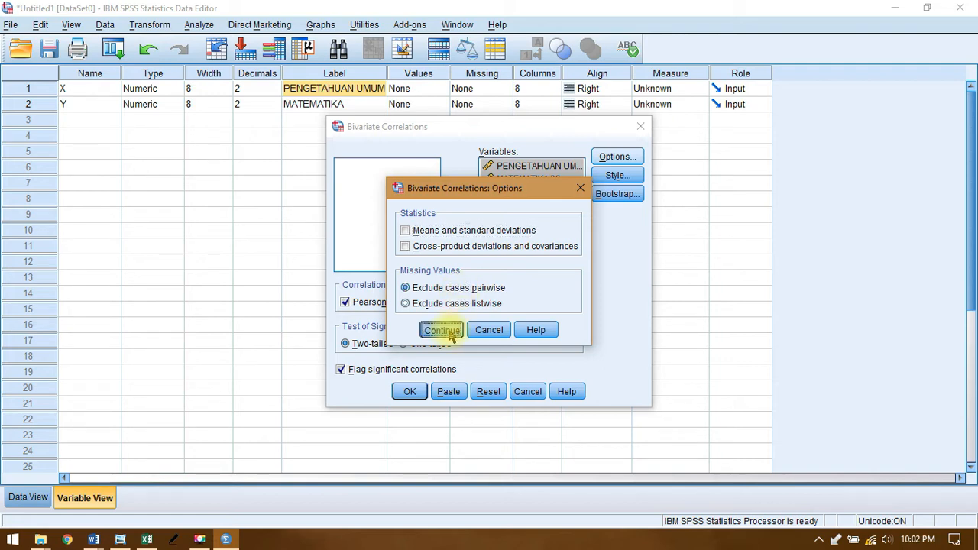
{"action": "left_click", "coordinate": [410, 392]}
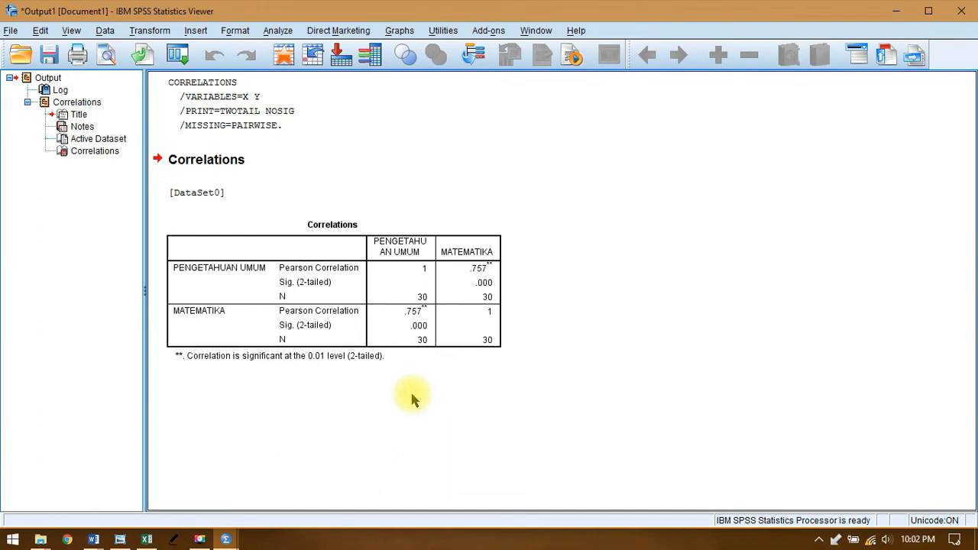
{"action": "left_click", "coordinate": [411, 317]}
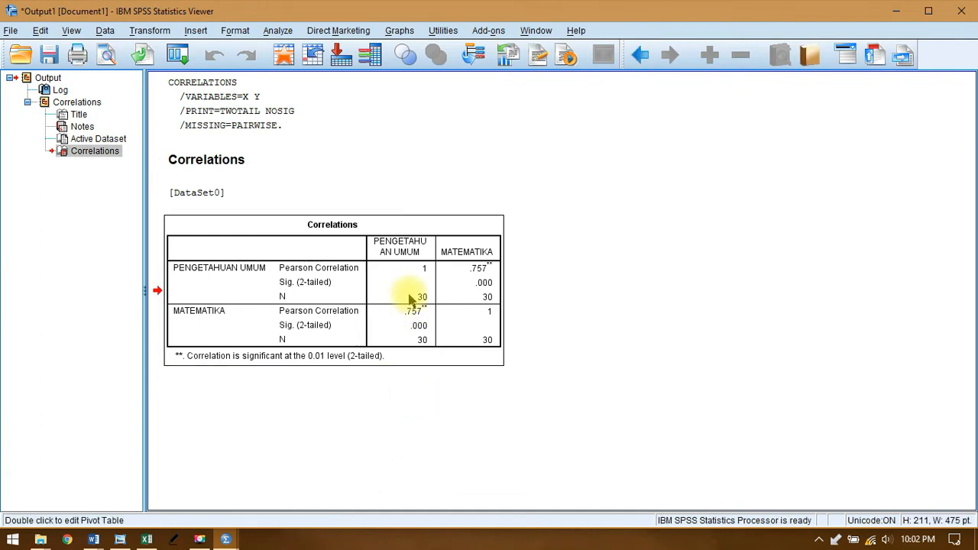
Open the Correlations output table, and in Word's Korelasi Product.docx review the hypotheses, testing criteria, correlation table and interpretation
{"action": "double_click", "coordinate": [410, 299]}
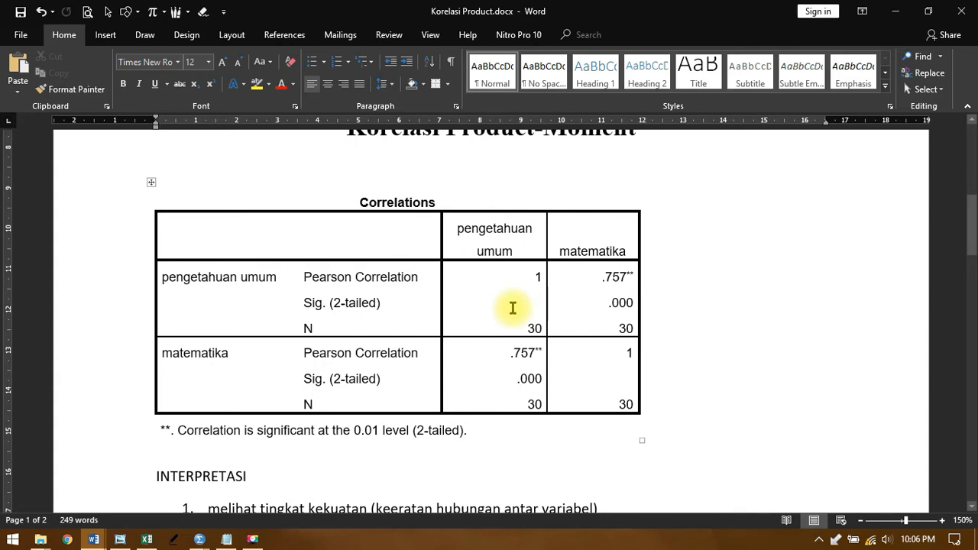
{"action": "scroll", "coordinate": [513, 308], "scroll_direction": "up", "scroll_amount": 10}
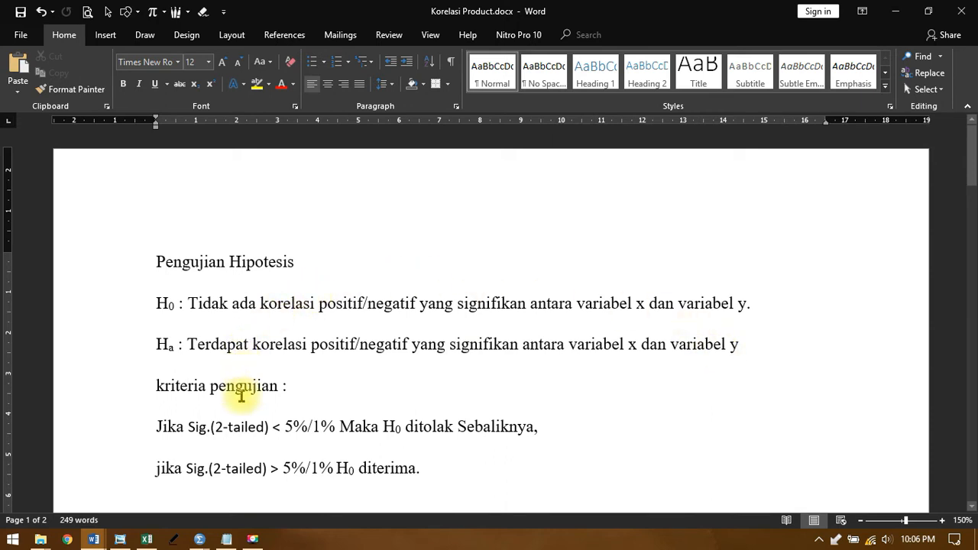
{"action": "scroll", "coordinate": [243, 399], "scroll_direction": "down", "scroll_amount": 1}
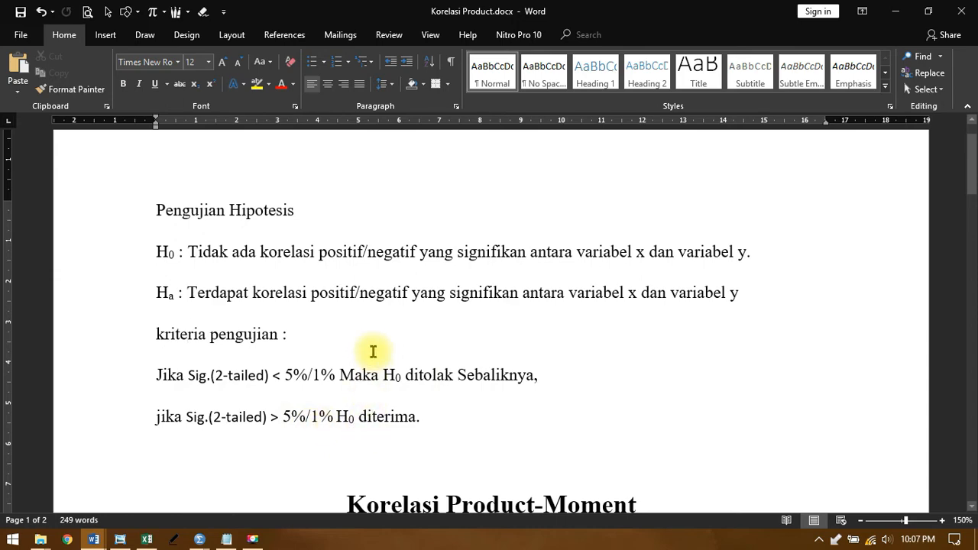
{"action": "scroll", "coordinate": [373, 352], "scroll_direction": "down", "scroll_amount": 10}
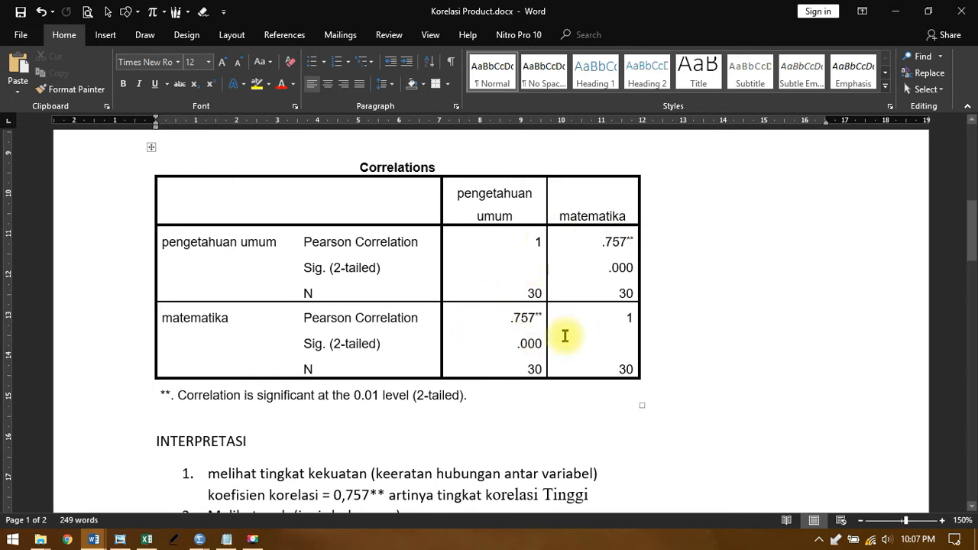
{"action": "scroll", "coordinate": [581, 266], "scroll_direction": "down", "scroll_amount": 1}
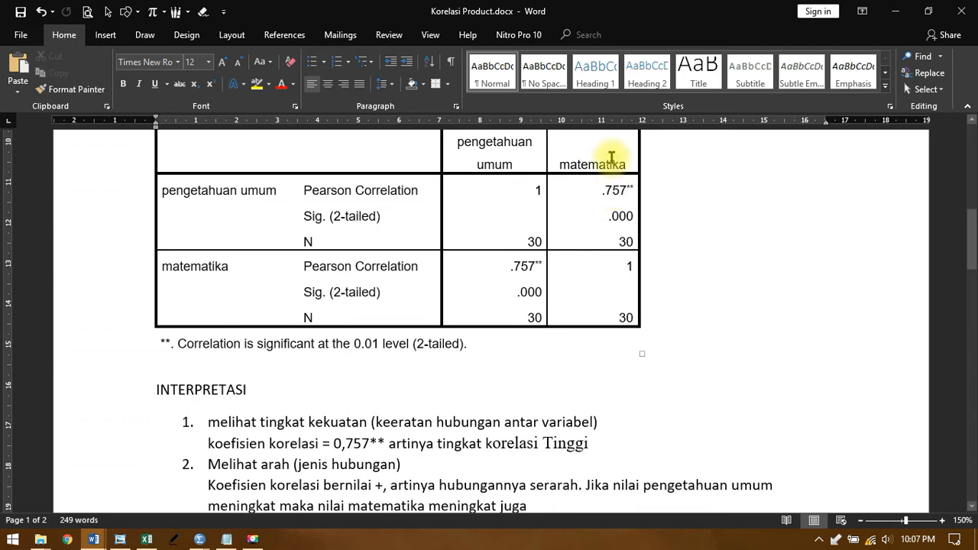
Mark the Pearson correlation coefficient in the pengetahuan umum row under matematika with the red drawing pen
{"action": "left_click", "coordinate": [149, 34]}
{"action": "left_click", "coordinate": [131, 78]}
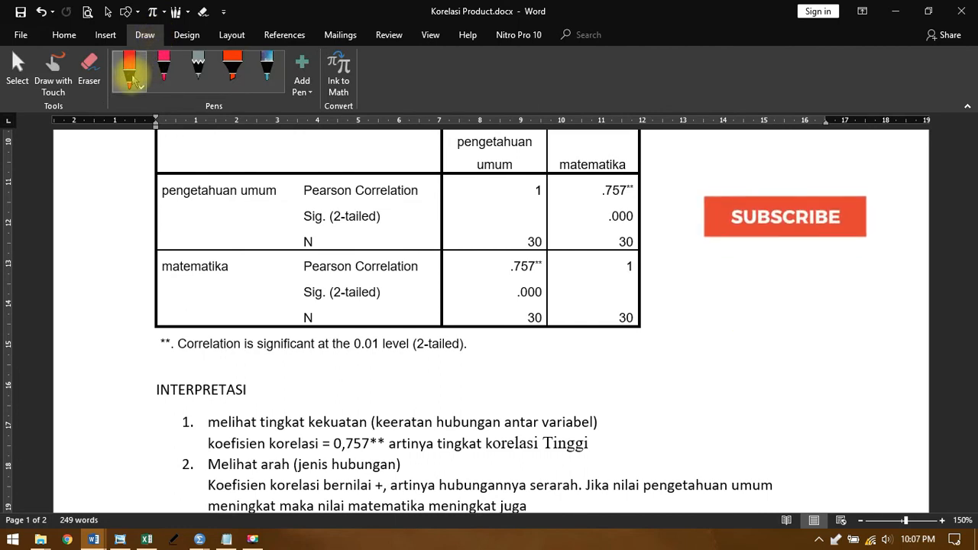
{"action": "left_click_drag", "start_coordinate": [619, 178], "coordinate": [616, 186]}
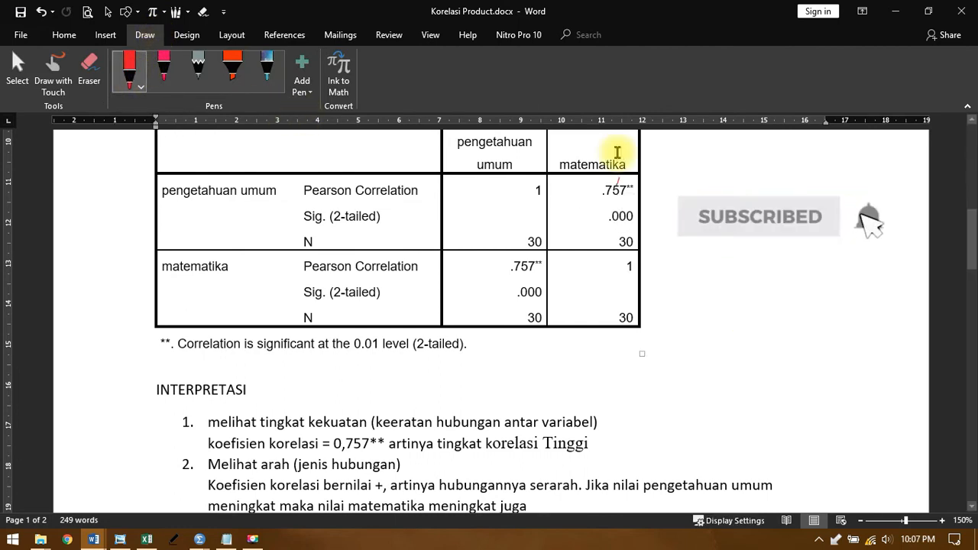